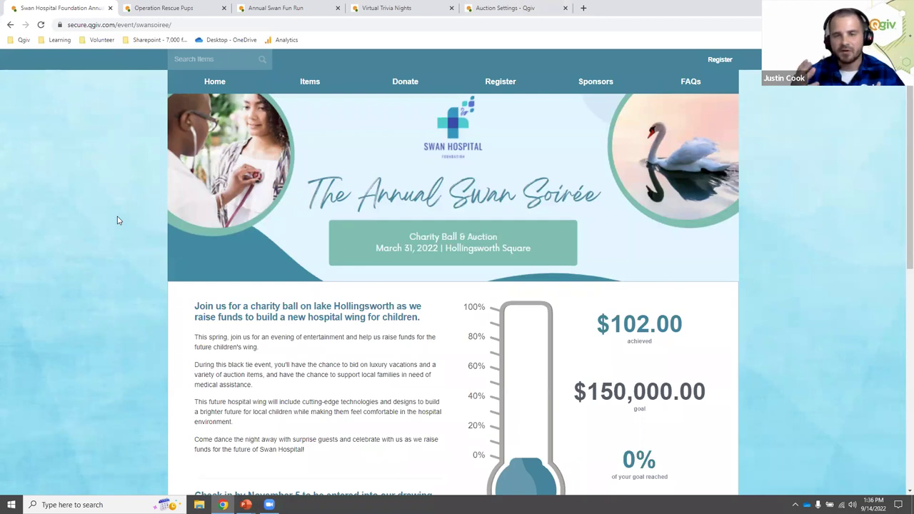
# Open the registration pages for the Annual Swan Soirée and the Annual Swan Fun Run, moving the Fun Run page next to the Soirée page.
pyautogui.click(504, 86)
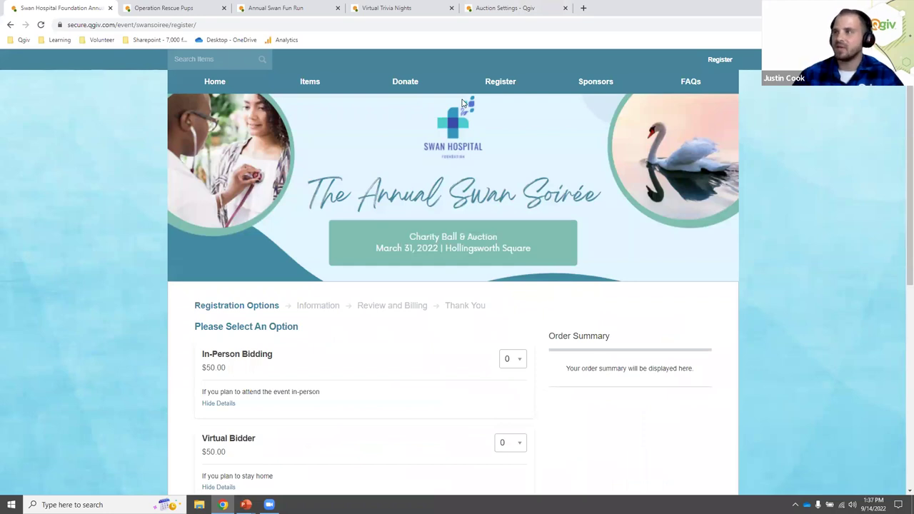
pyautogui.moveTo(285, 7); pyautogui.dragTo(171, 8)
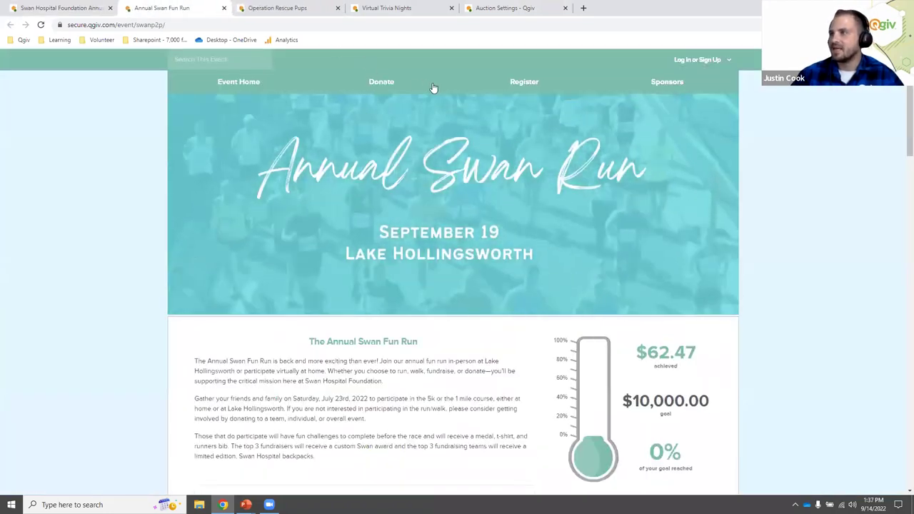
pyautogui.click(532, 90)
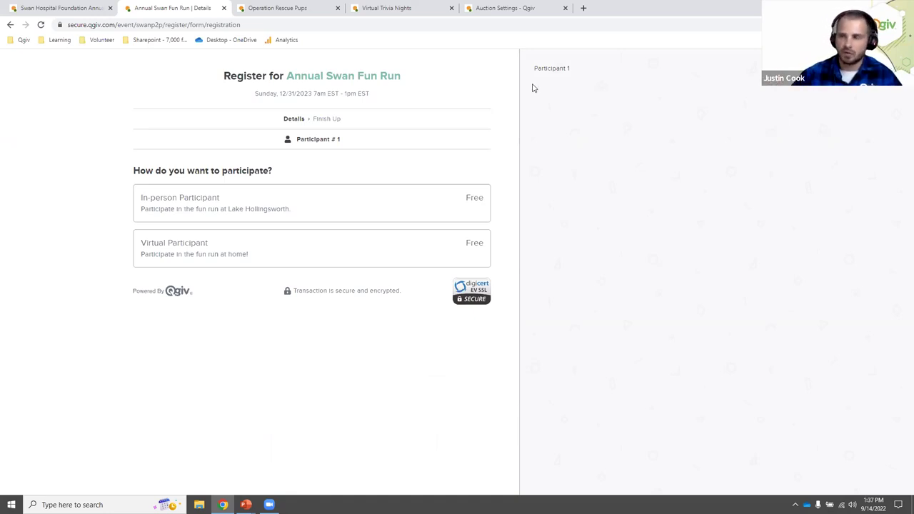
# Choose in-person participation in the fun run as an individual, after looking at the list of teams to join.
pyautogui.click(253, 191)
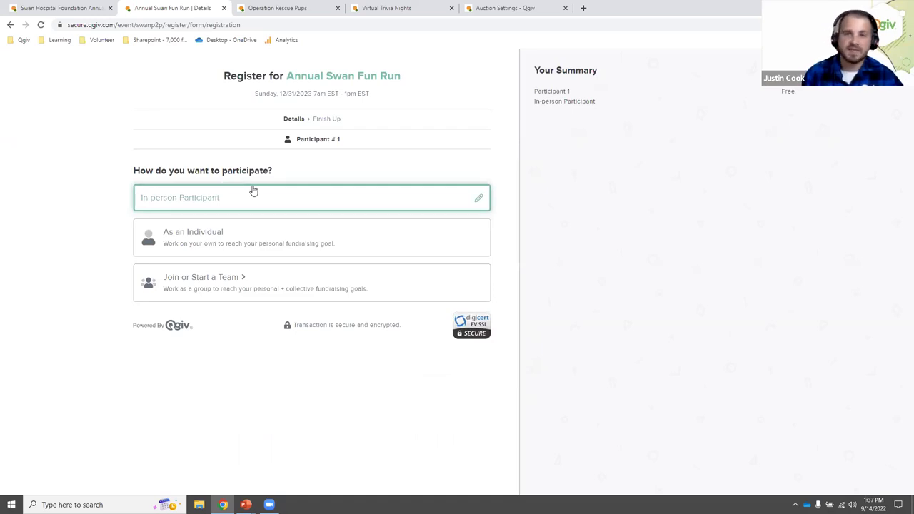
pyautogui.click(262, 275)
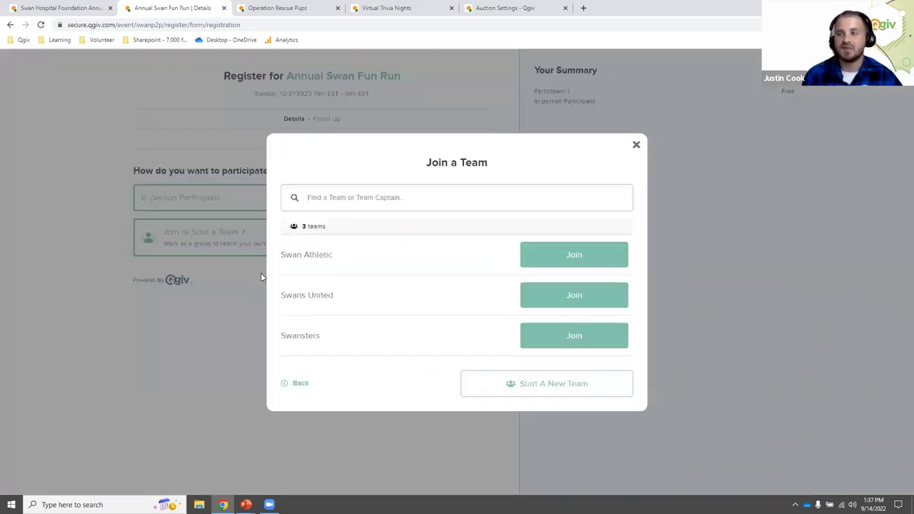
pyautogui.click(636, 145)
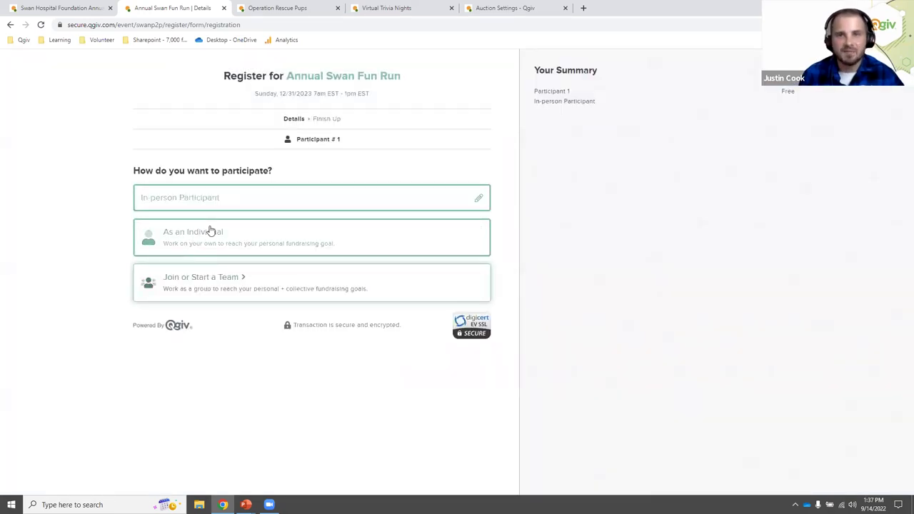
pyautogui.click(211, 231)
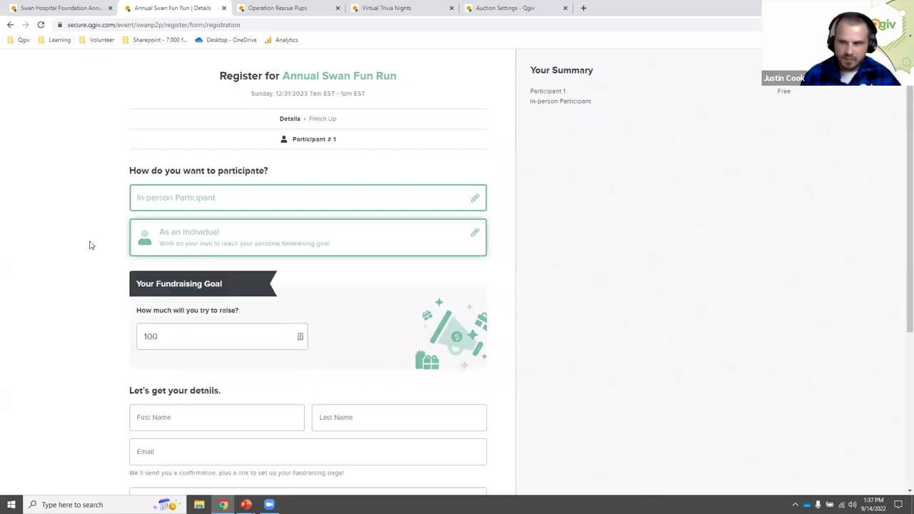
# Try to add another participant and fill in the first name, and close the fun run registration page.
pyautogui.scroll(-4, 83, 225)
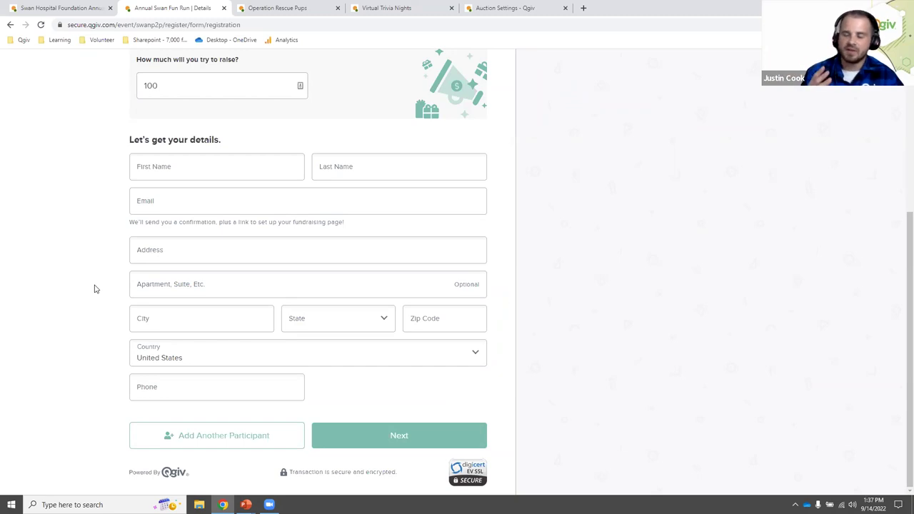
pyautogui.click(169, 443)
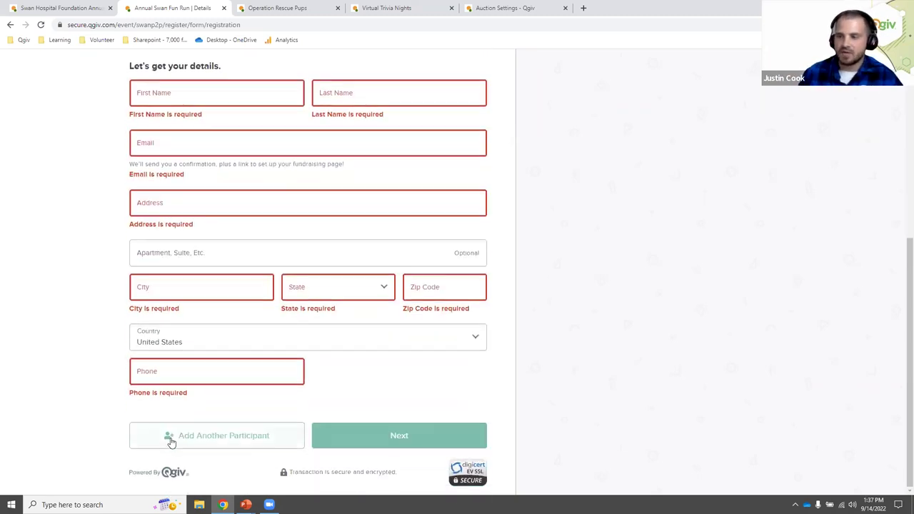
pyautogui.click(237, 100)
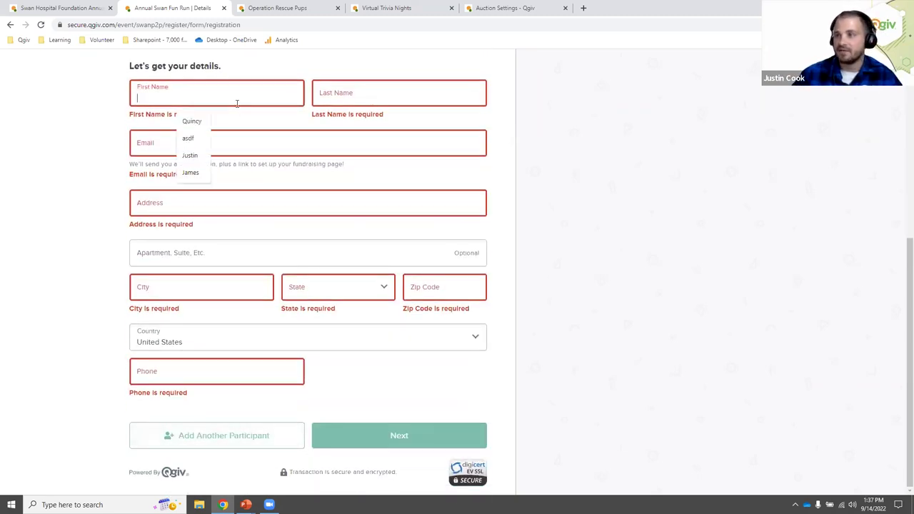
pyautogui.click(184, 126)
pyautogui.scroll(5, 61, 321)
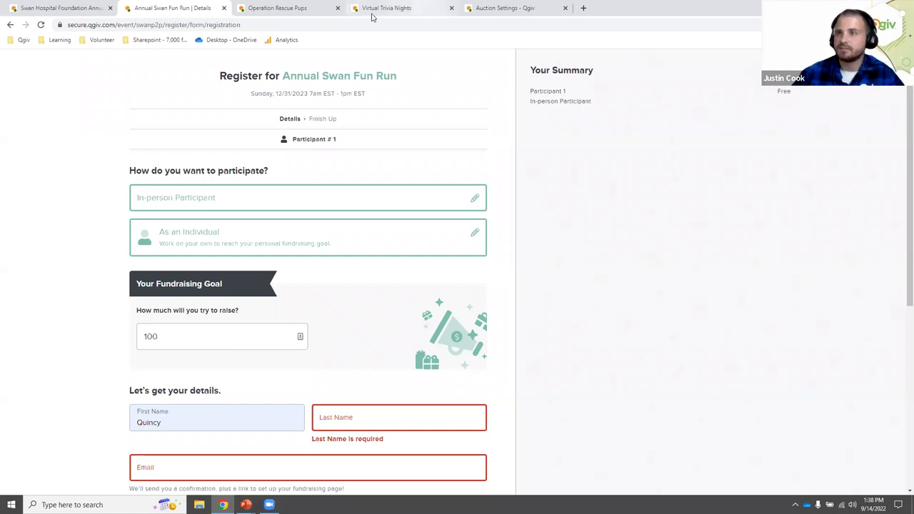
pyautogui.hotkey('ctrl', 'w')
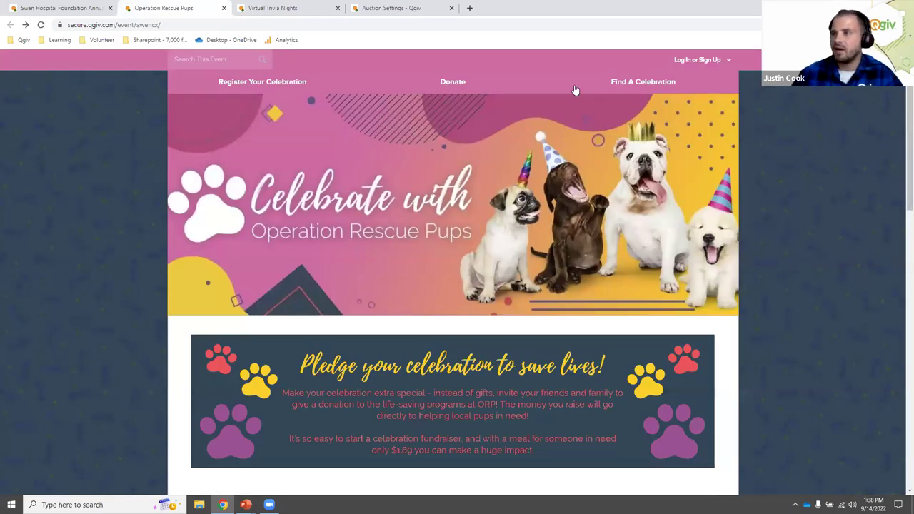
# Start registering a celebration for Operation Rescue Pups and point out the registration fee line.
pyautogui.click(296, 92)
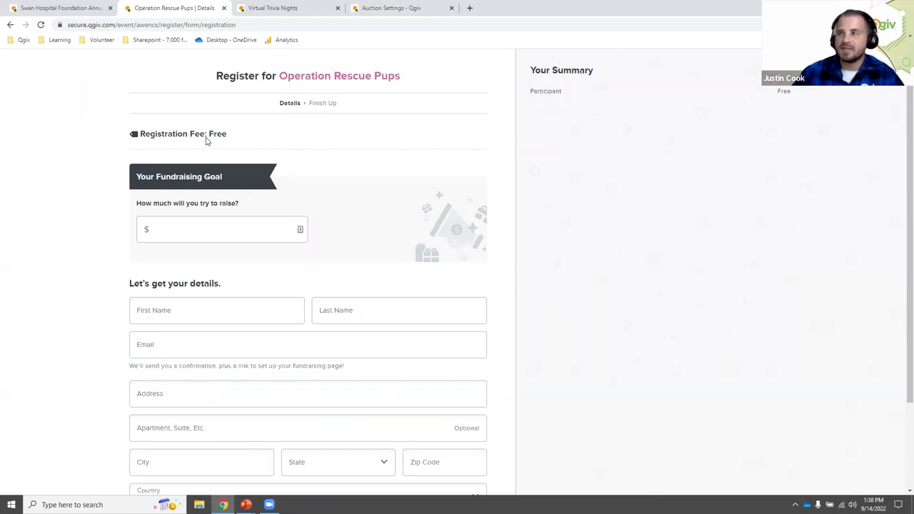
pyautogui.moveTo(203, 134); pyautogui.dragTo(349, 140)
pyautogui.click(263, 142)
pyautogui.click(349, 141)
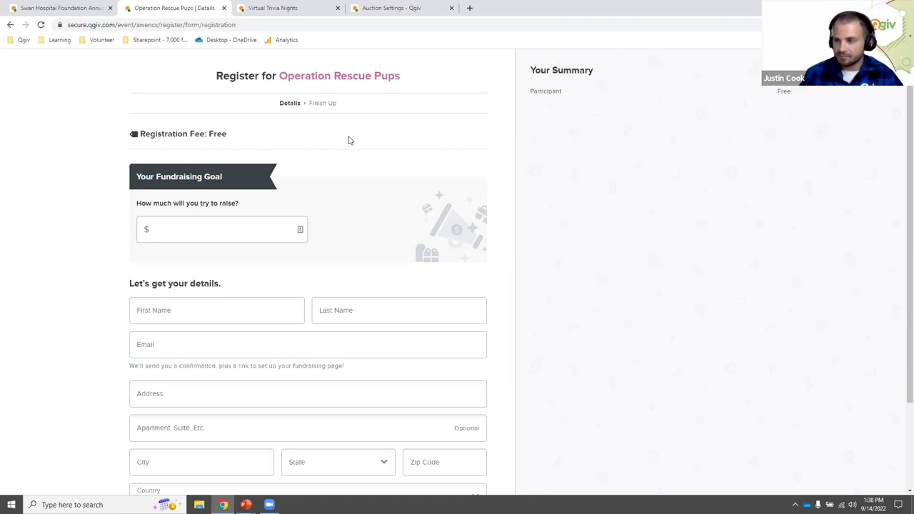
# Fill in the participant's first name, last name and e-mail on the Operation Rescue Pups form.
pyautogui.scroll(-2, 349, 140)
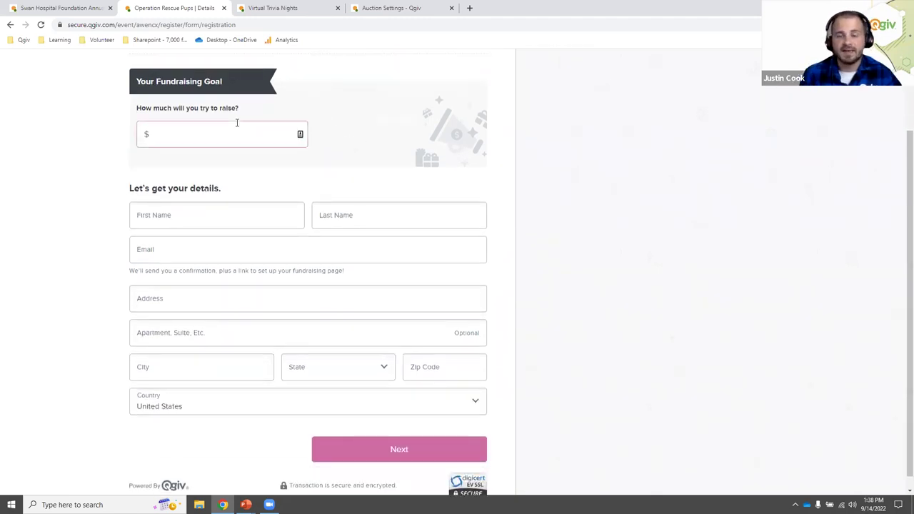
pyautogui.click(177, 216)
pyautogui.click(198, 247)
pyautogui.click(383, 220)
pyautogui.click(373, 243)
pyautogui.click(336, 251)
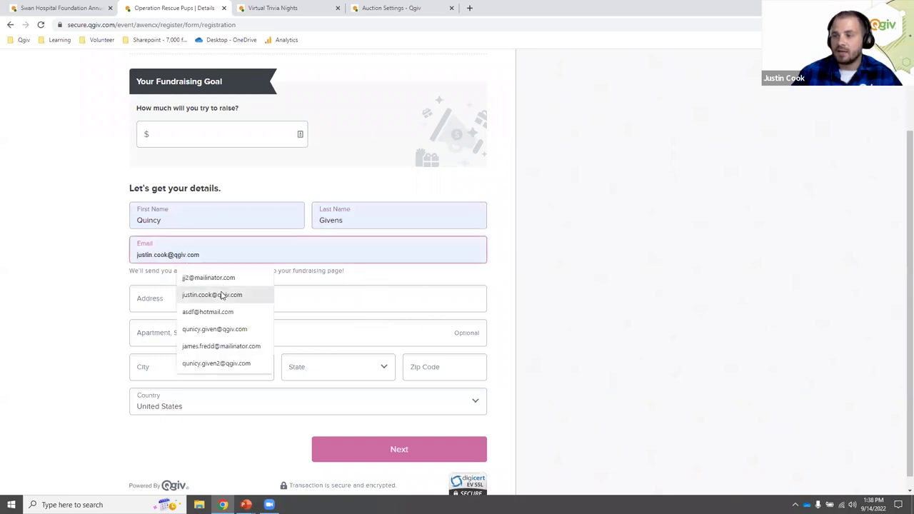
pyautogui.click(223, 295)
# Fill in the participant's street address, city and zip code, and select Alabama as the state.
pyautogui.click(239, 301)
pyautogui.click(203, 327)
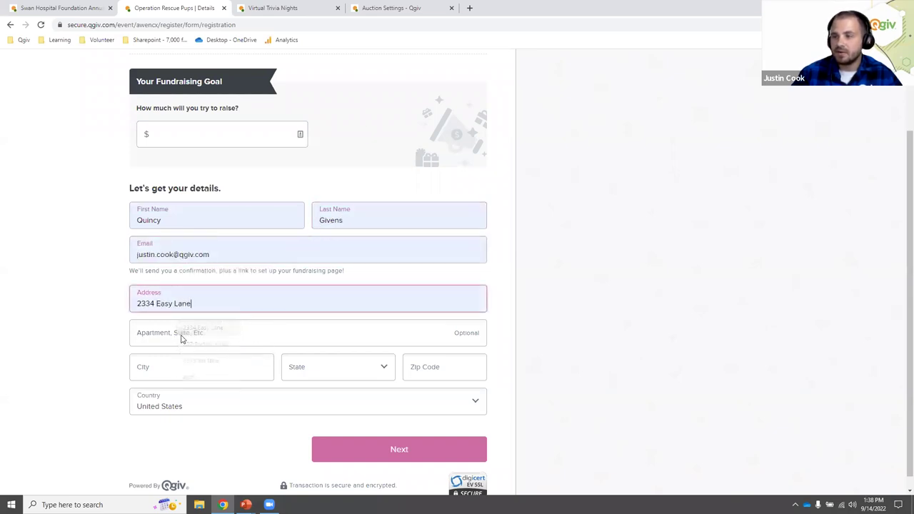
pyautogui.click(179, 373)
pyautogui.click(187, 397)
pyautogui.click(439, 374)
pyautogui.click(448, 395)
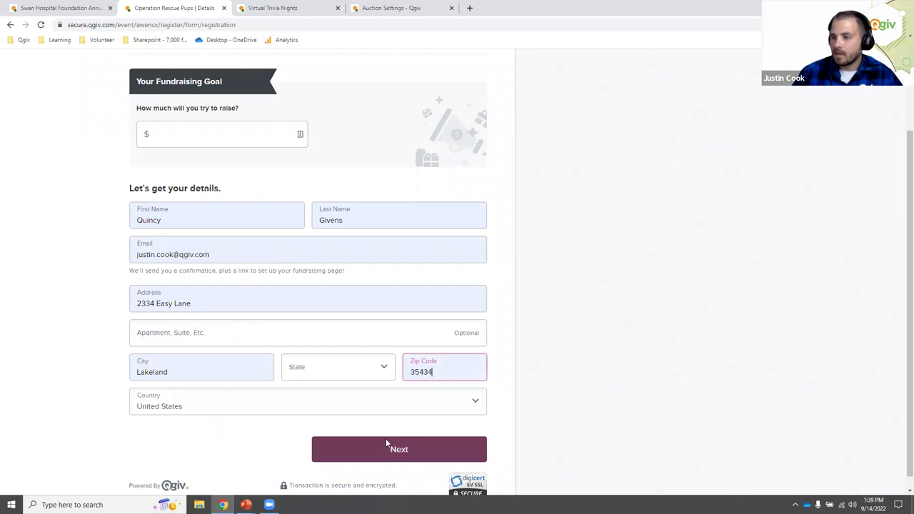
pyautogui.click(387, 448)
pyautogui.scroll(-1, 566, 359)
pyautogui.click(327, 344)
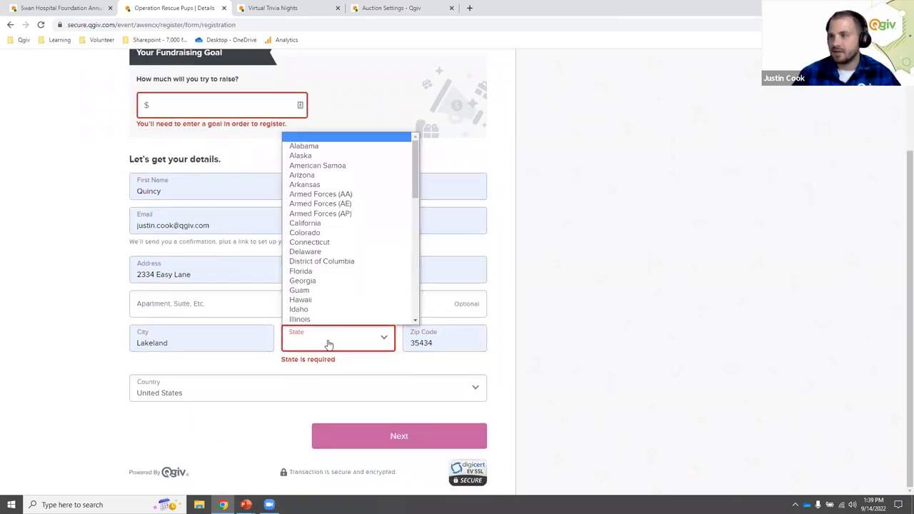
pyautogui.click(305, 146)
# Set the fundraising goal to $100 and complete the Operation Rescue Pups registration without an optional gift.
pyautogui.click(224, 125)
pyautogui.write('100')
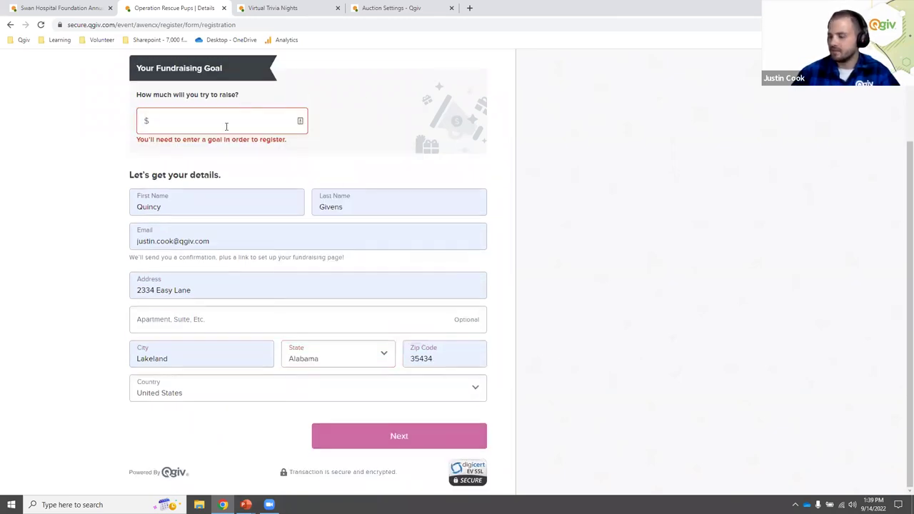
pyautogui.click(446, 437)
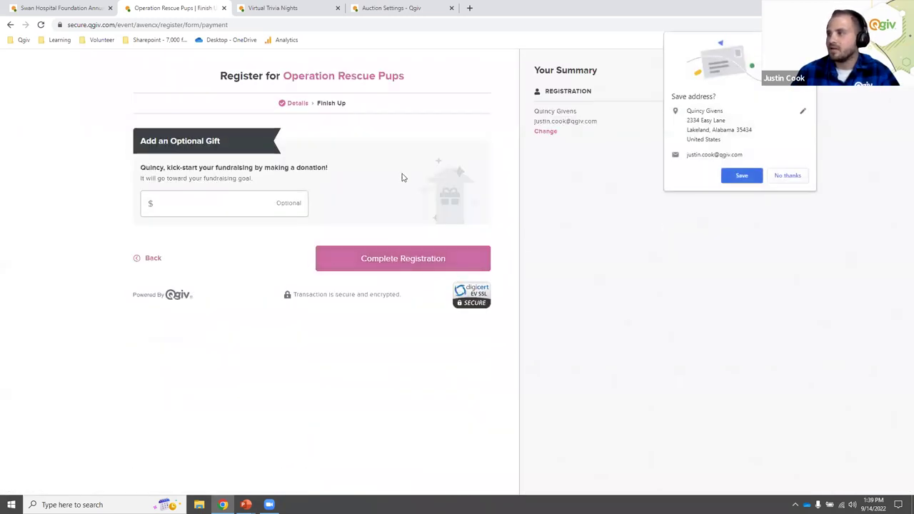
pyautogui.click(404, 264)
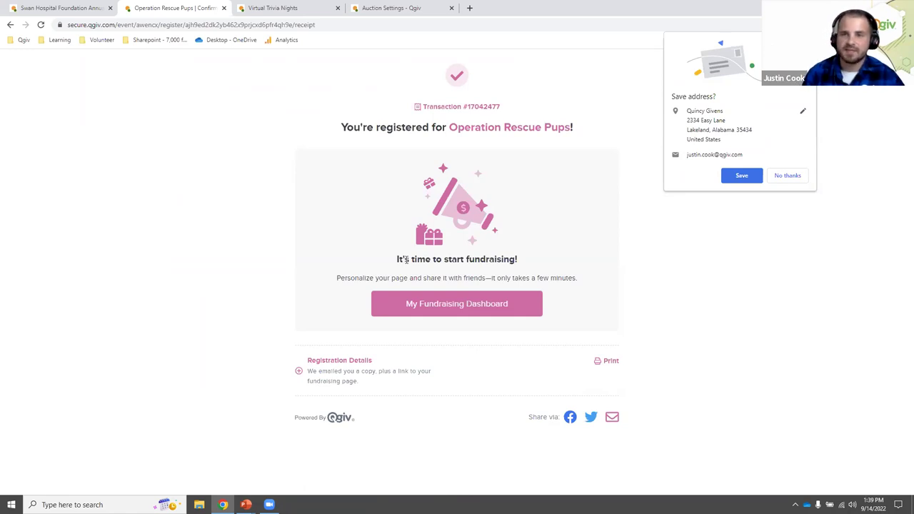
# Return to the Swan Soirée registration, close the Auction Settings page and look through the ticket options.
pyautogui.click(80, 8)
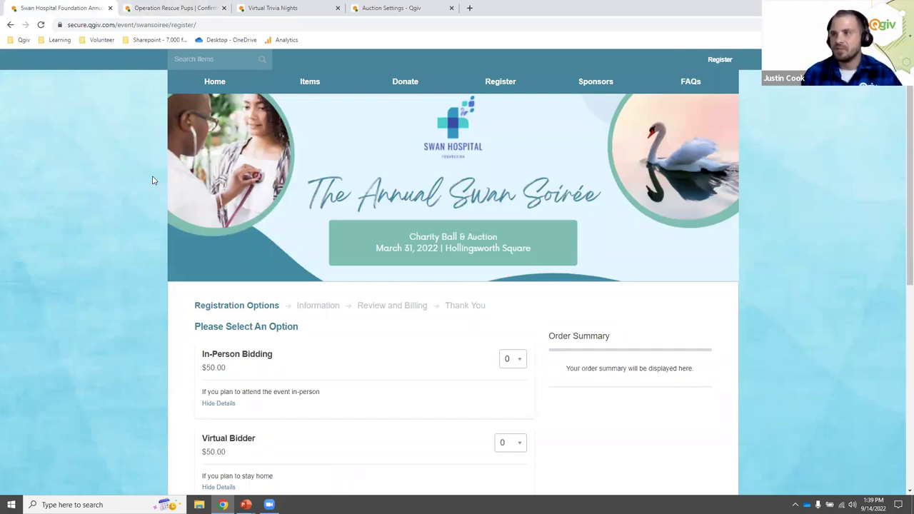
pyautogui.middleClick(388, 7)
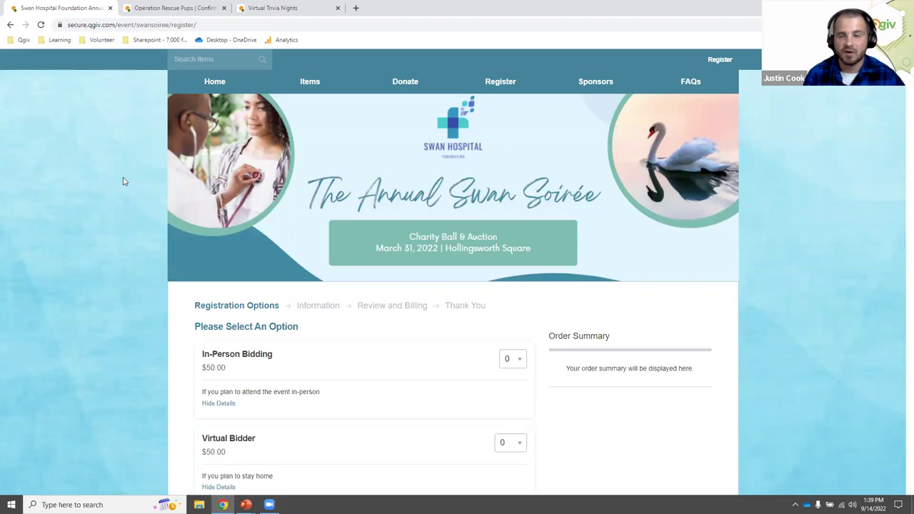
pyautogui.scroll(-1, 63, 225)
pyautogui.scroll(-1, 29, 237)
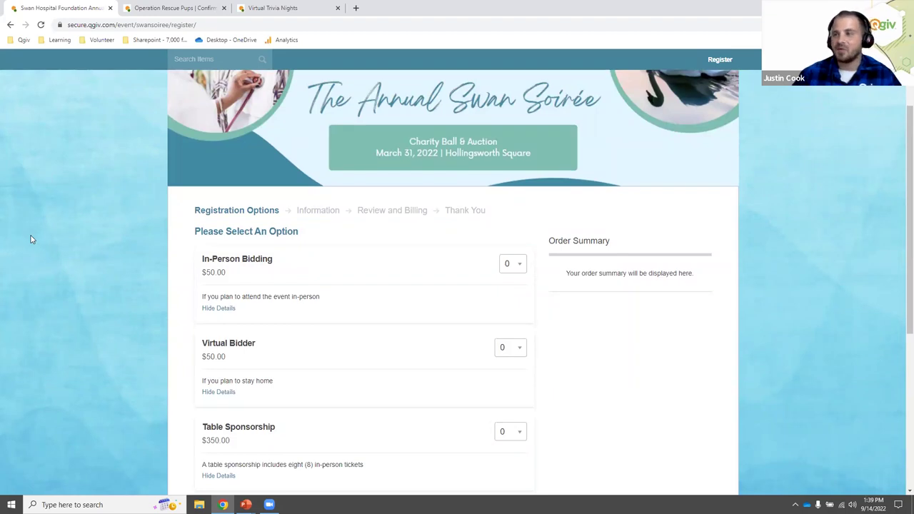
pyautogui.scroll(-2, 30, 238)
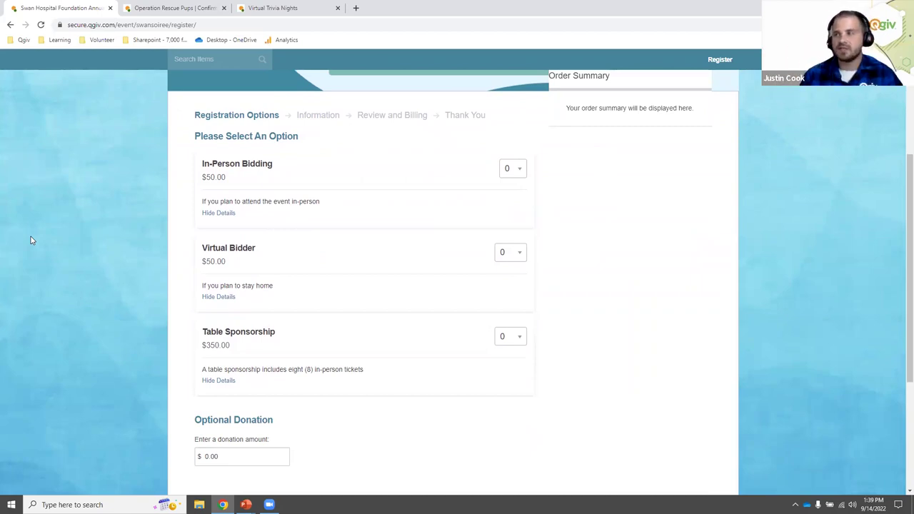
# Select one In-Person Bidding ticket and continue to the buyer information without adding a donation.
pyautogui.click(513, 168)
pyautogui.click(507, 194)
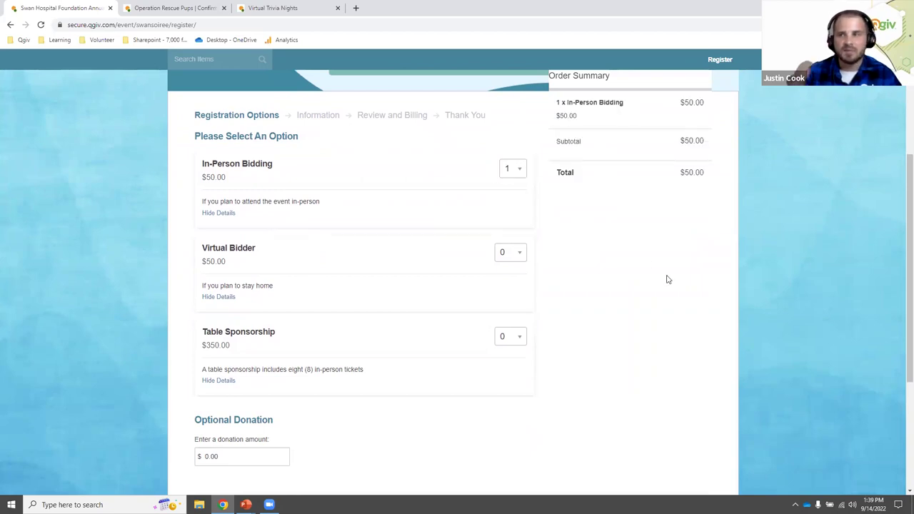
pyautogui.scroll(3, 667, 282)
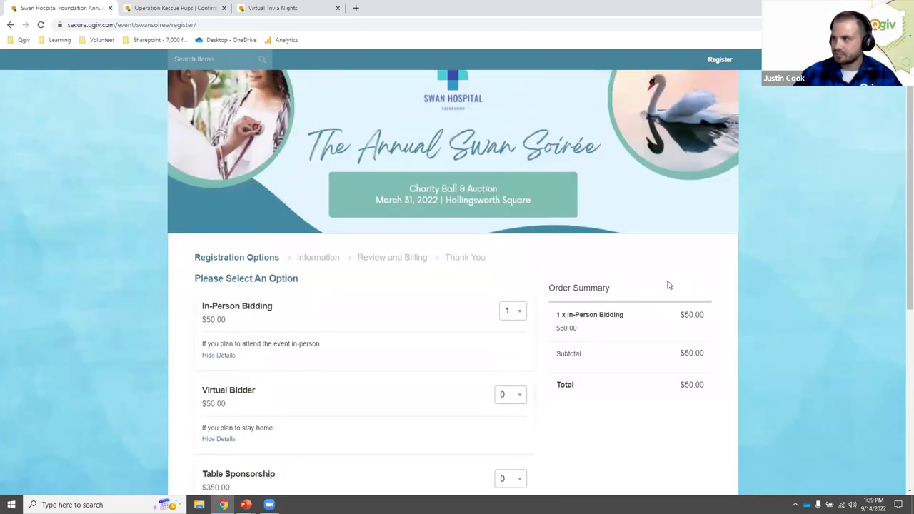
pyautogui.scroll(-5, 618, 340)
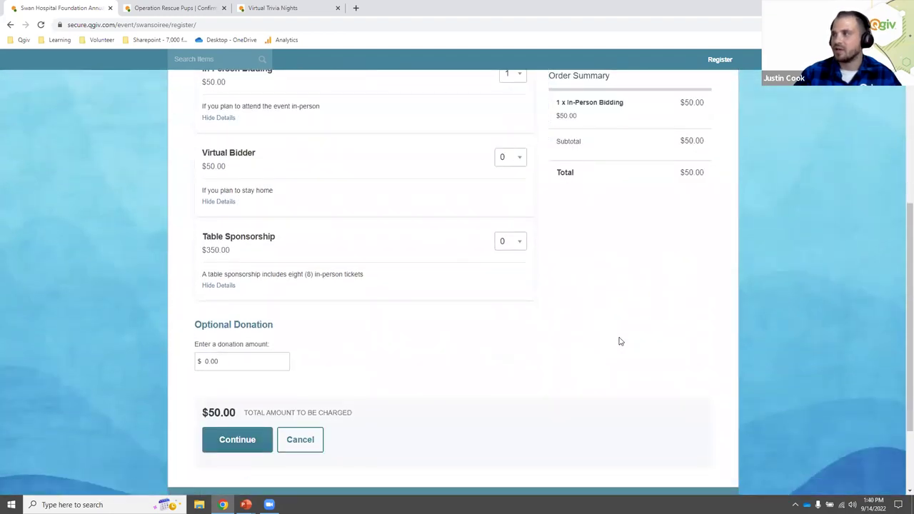
pyautogui.click(235, 344)
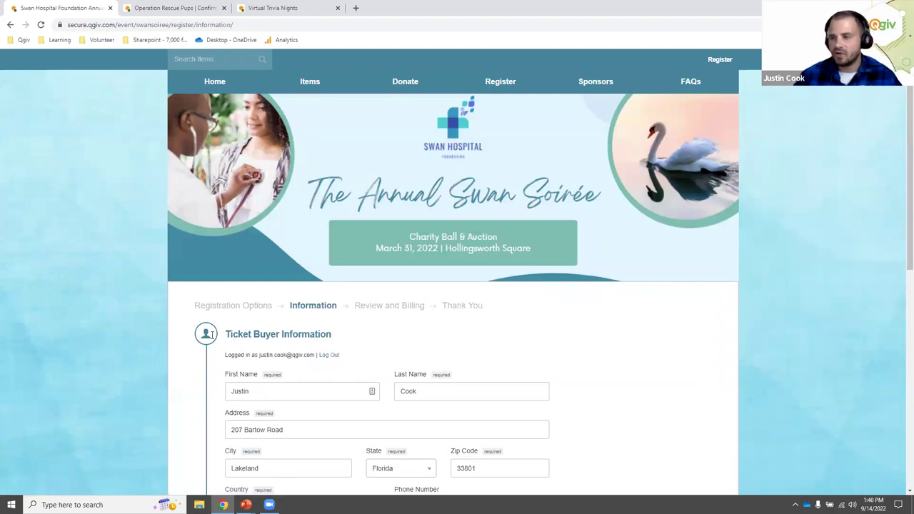
# Accept the prefilled ticket buyer information, complete the registration from Review and Billing, and dismiss the bidding confirmation.
pyautogui.scroll(-7, 149, 328)
pyautogui.click(258, 357)
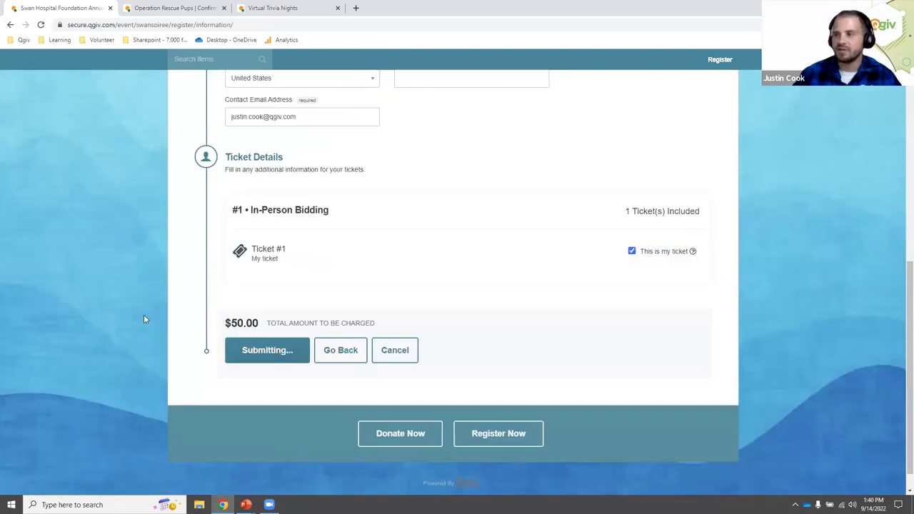
pyautogui.scroll(-5, 157, 323)
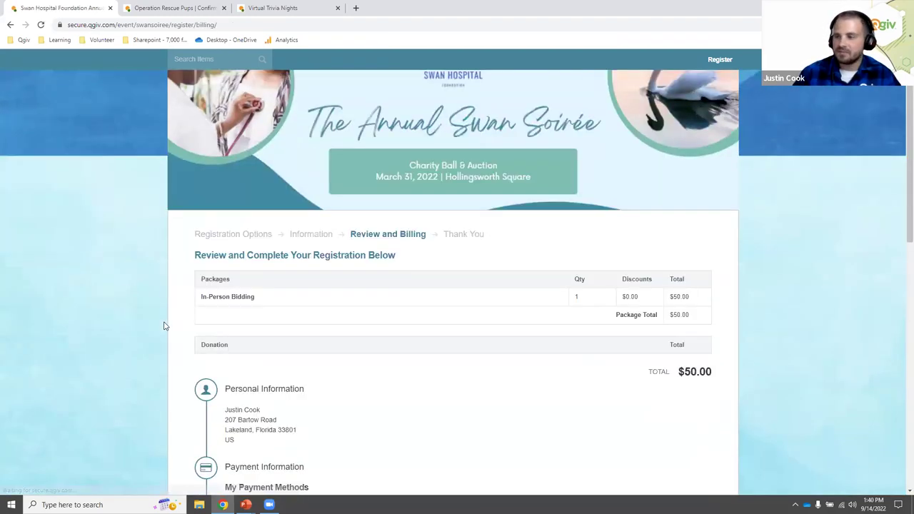
pyautogui.click(235, 214)
pyautogui.scroll(-4, 184, 328)
pyautogui.click(243, 367)
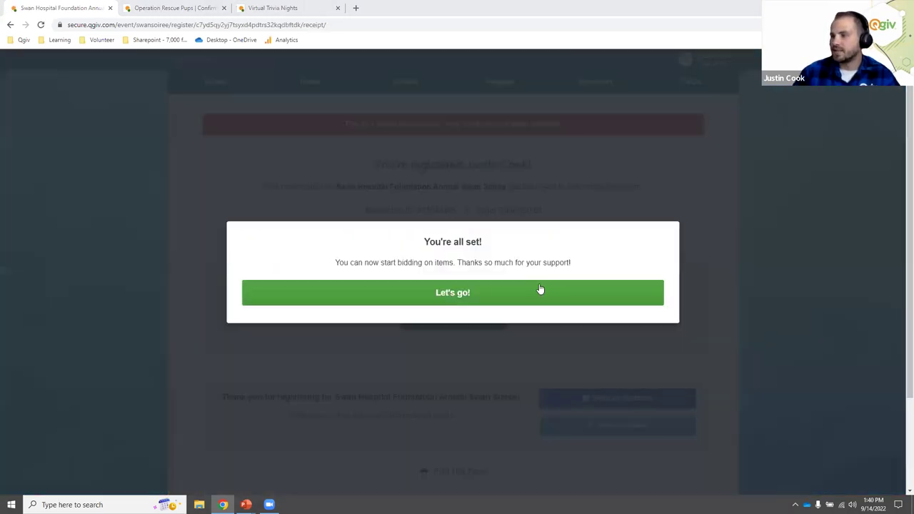
pyautogui.click(540, 292)
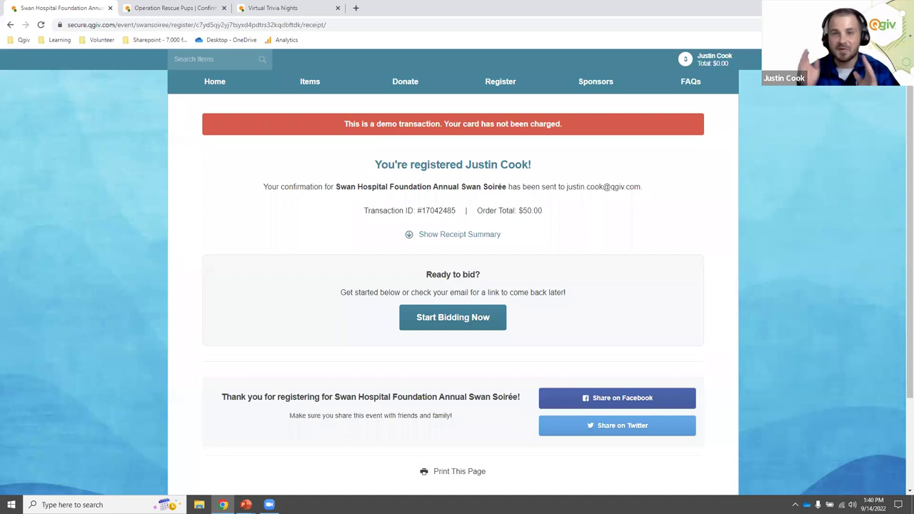
pyautogui.hotkey('alt', 'Tab')
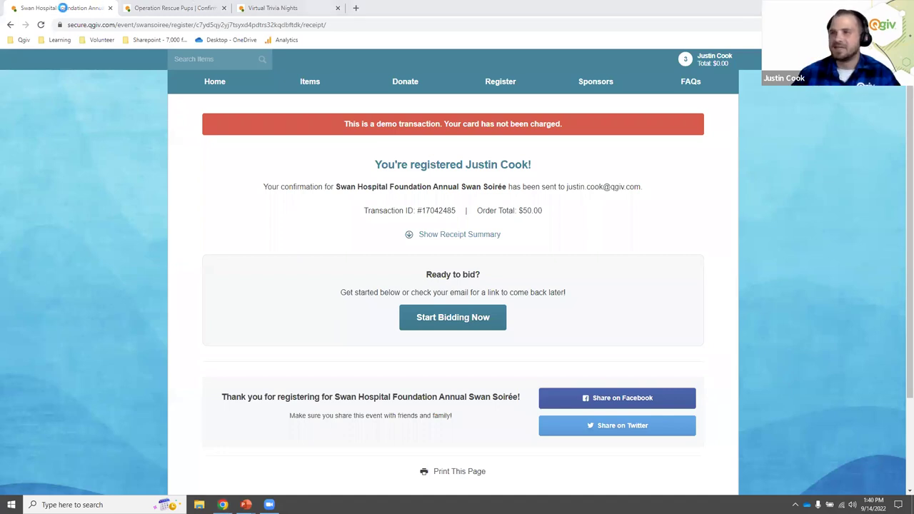
# Close the registration pages and open the Venue #1 Seating Chart for editing from the auction's Table Management settings.
pyautogui.middleClick(190, 5)
pyautogui.middleClick(189, 5)
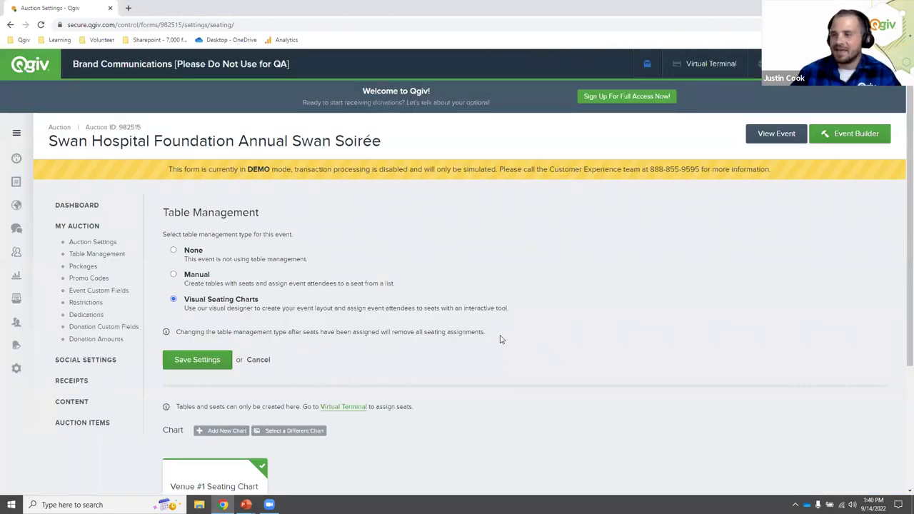
pyautogui.scroll(-3, 595, 317)
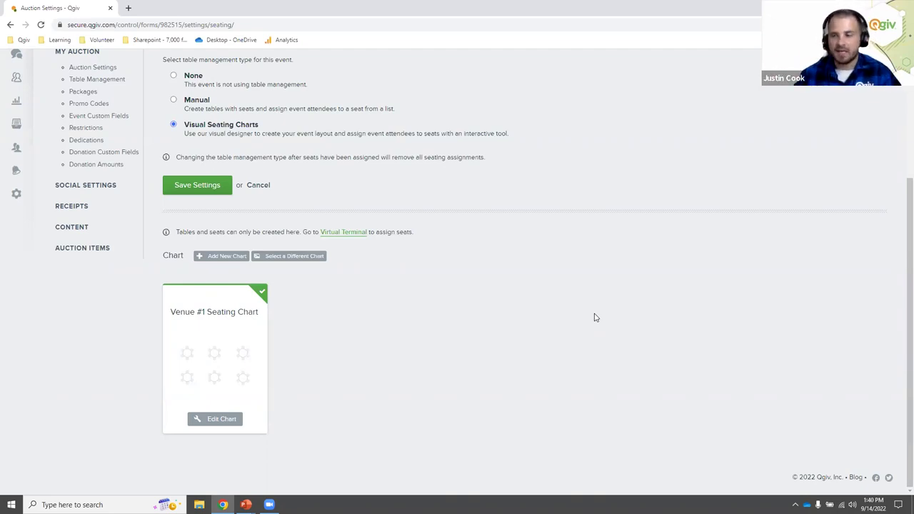
pyautogui.click(217, 419)
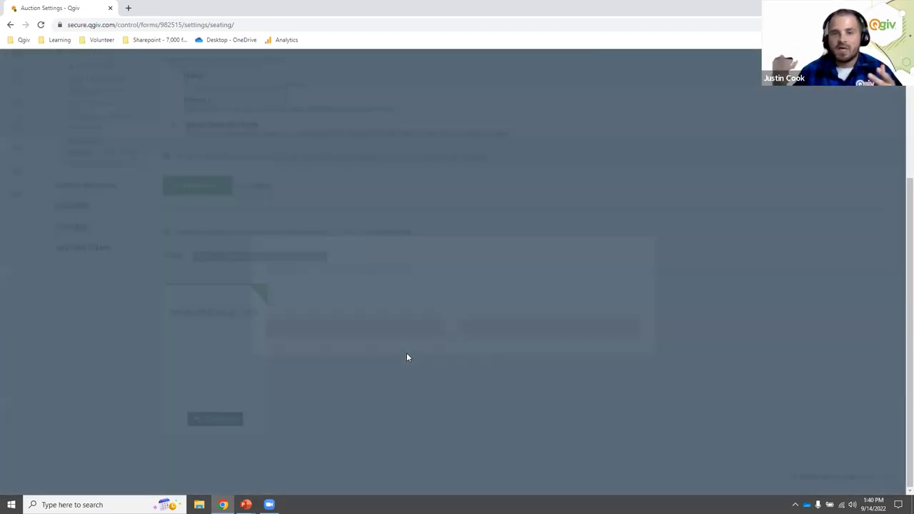
pyautogui.click(407, 305)
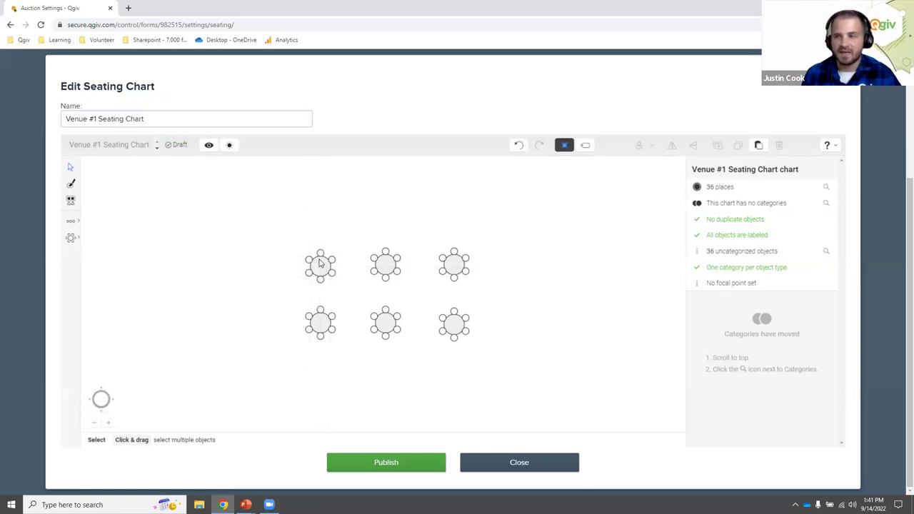
# Add two six-chair round tables, one left of each existing row, and set the upper one to 9 chairs.
pyautogui.click(72, 237)
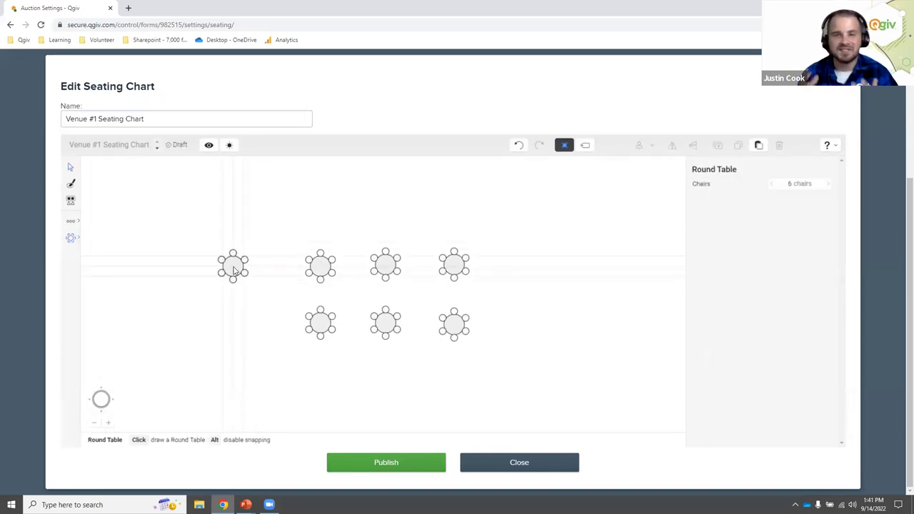
pyautogui.click(234, 270)
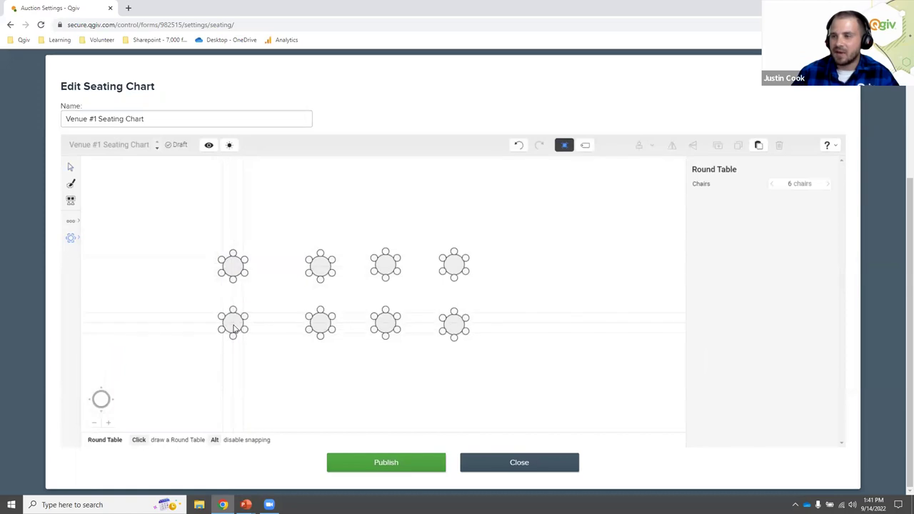
pyautogui.click(233, 327)
pyautogui.click(70, 167)
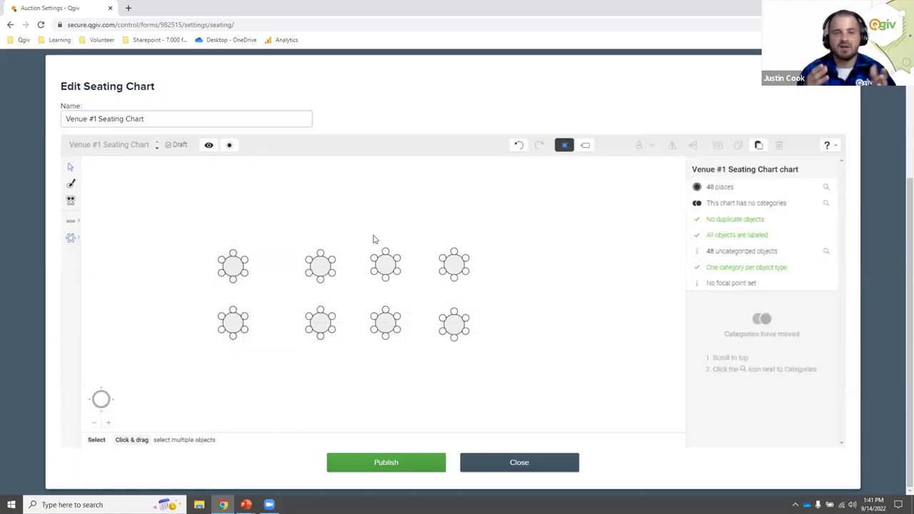
pyautogui.click(231, 273)
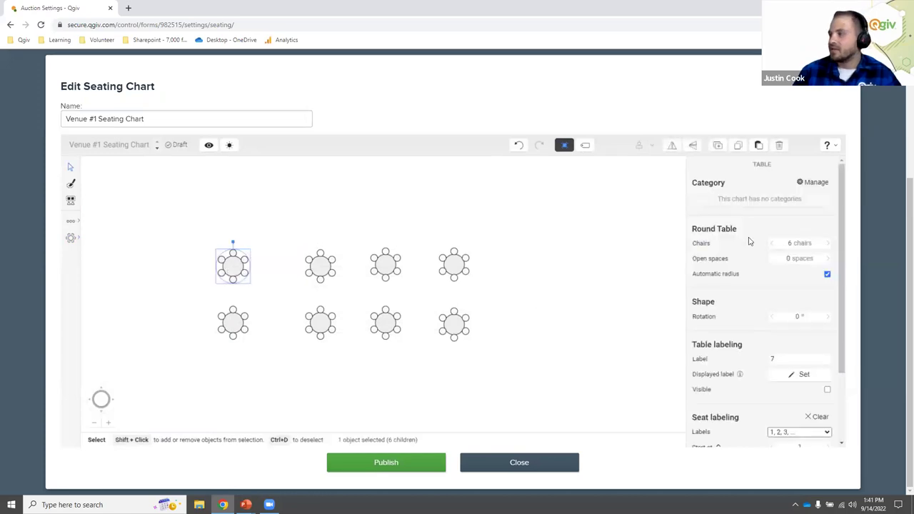
pyautogui.moveTo(823, 243); pyautogui.dragTo(827, 245)
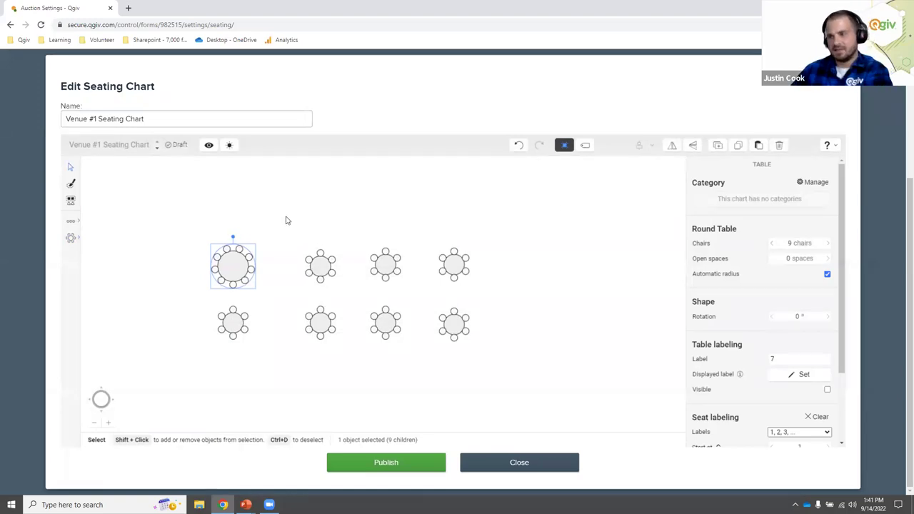
# Delete the two newly added round tables from the seating chart.
pyautogui.press('Delete')
pyautogui.click(234, 334)
pyautogui.press('Delete')
# Move the upper row's leftmost table to the left end of the lower row and publish the seating chart.
pyautogui.moveTo(291, 261); pyautogui.dragTo(239, 313)
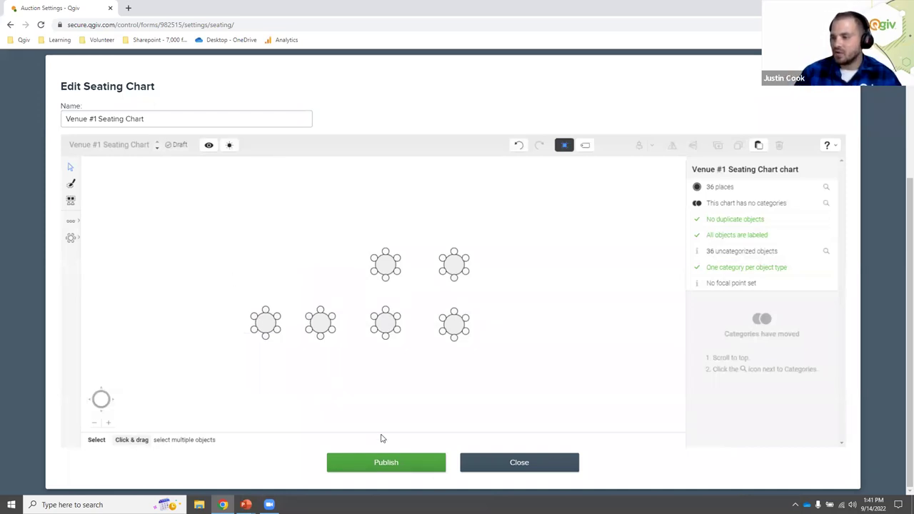
pyautogui.click(399, 460)
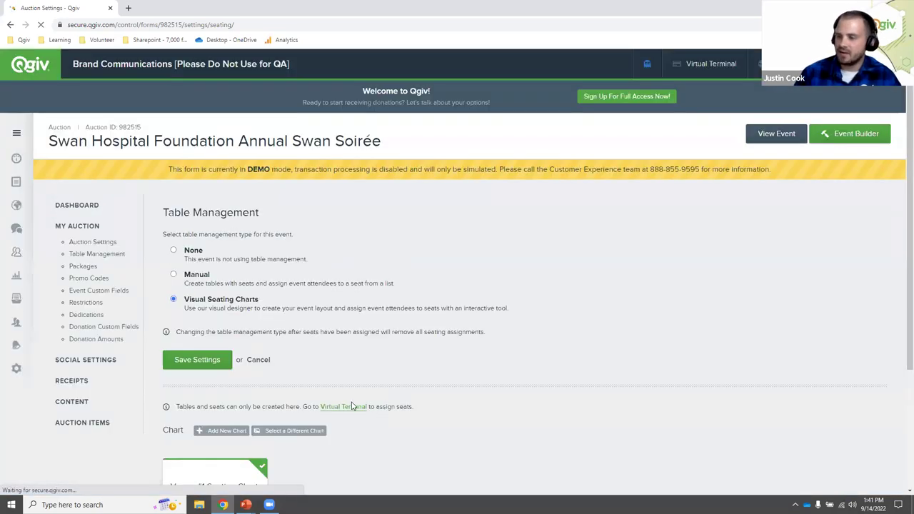
# Go to the auction's Virtual Terminal and assign bidder 1 to table 1, seat 3.
pyautogui.click(350, 411)
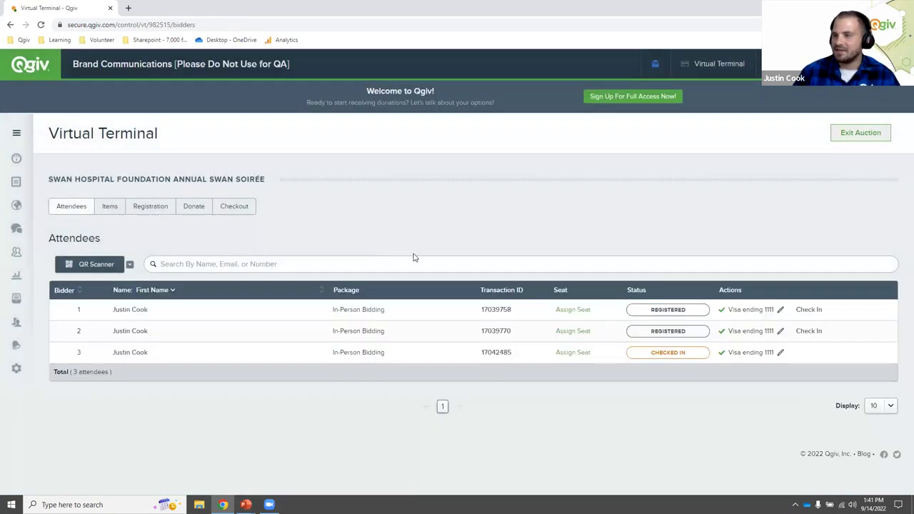
pyautogui.click(572, 310)
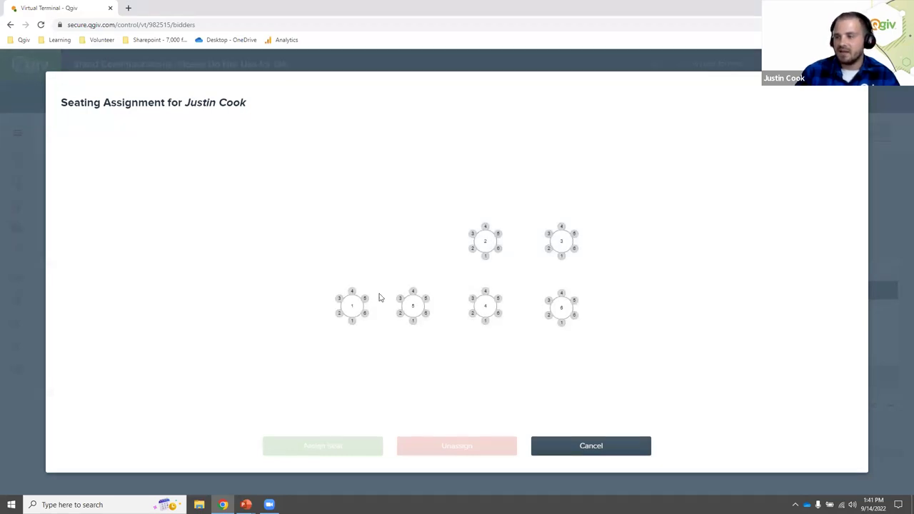
pyautogui.click(339, 298)
pyautogui.click(317, 447)
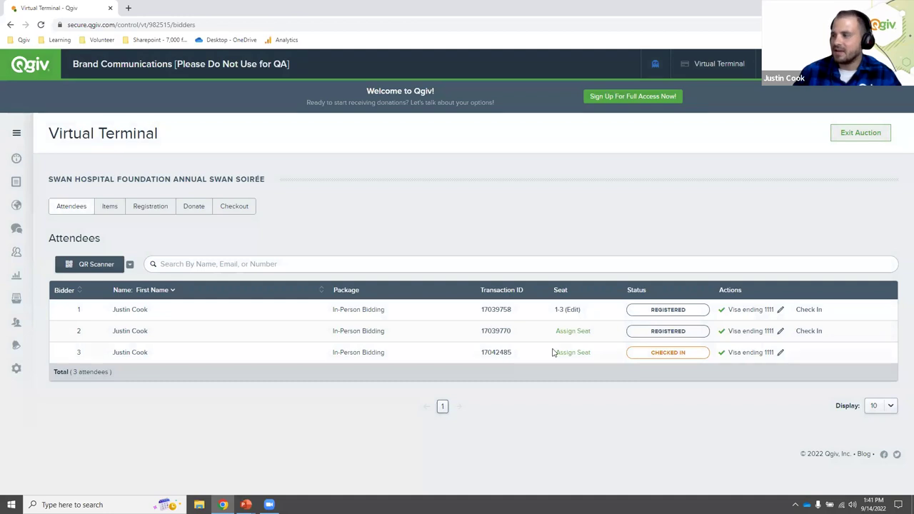
# Check who holds seat 3 at table 1 and assign bidder 2 to seat 5 at the same table.
pyautogui.click(574, 331)
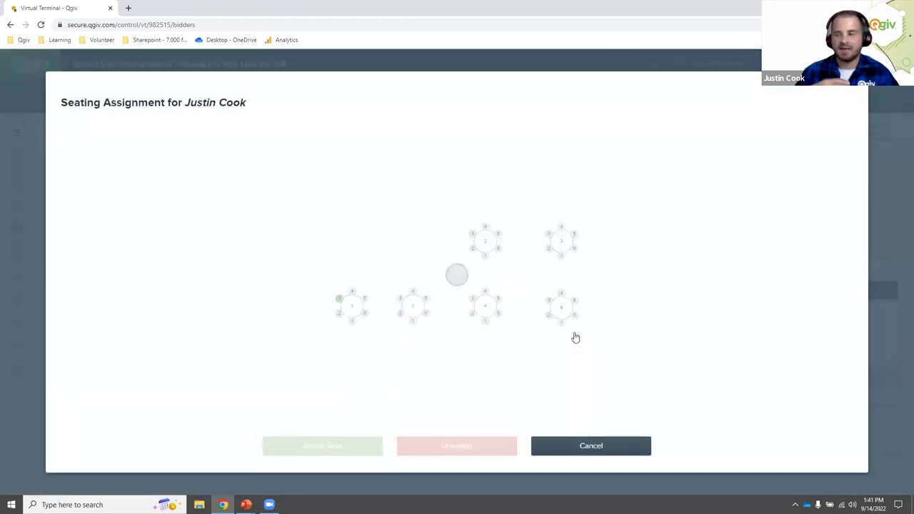
pyautogui.moveTo(341, 300)
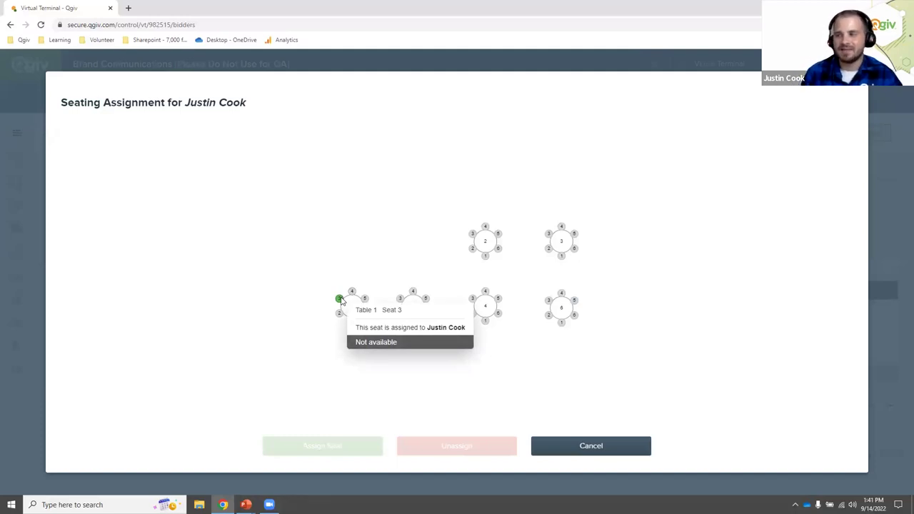
pyautogui.click(364, 298)
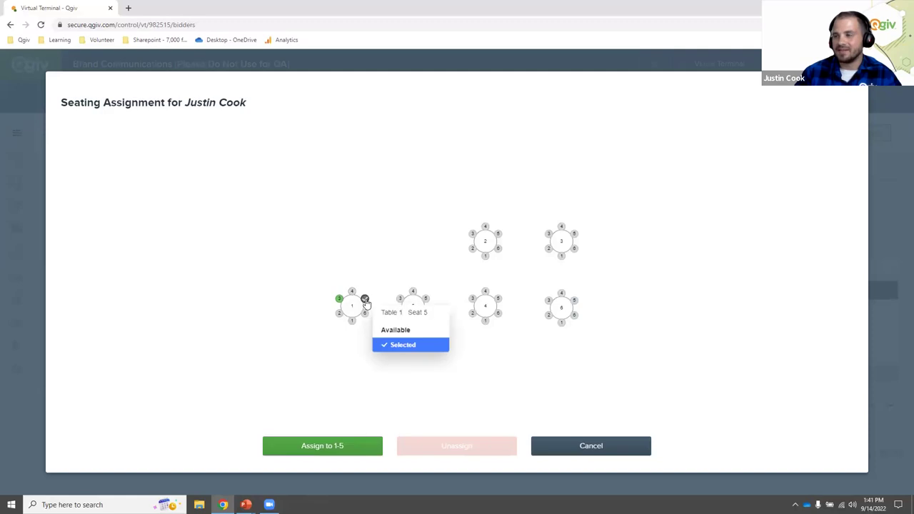
pyautogui.click(332, 449)
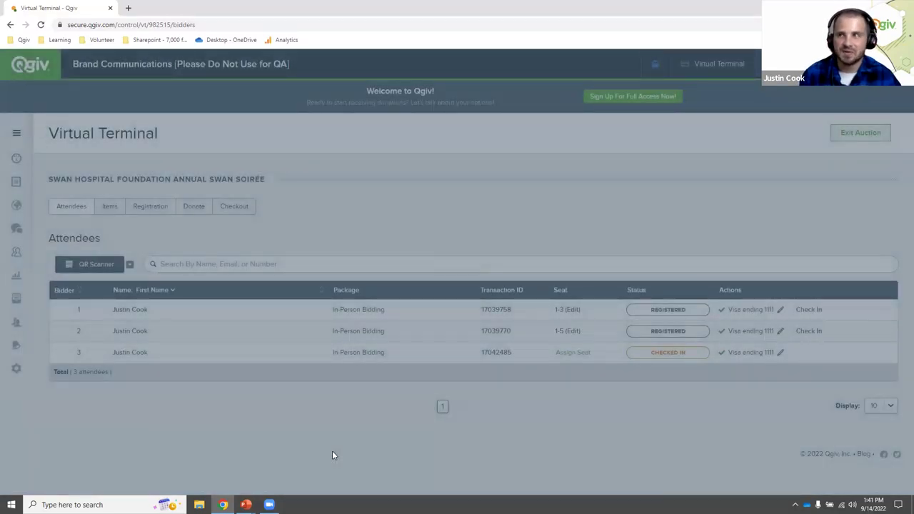